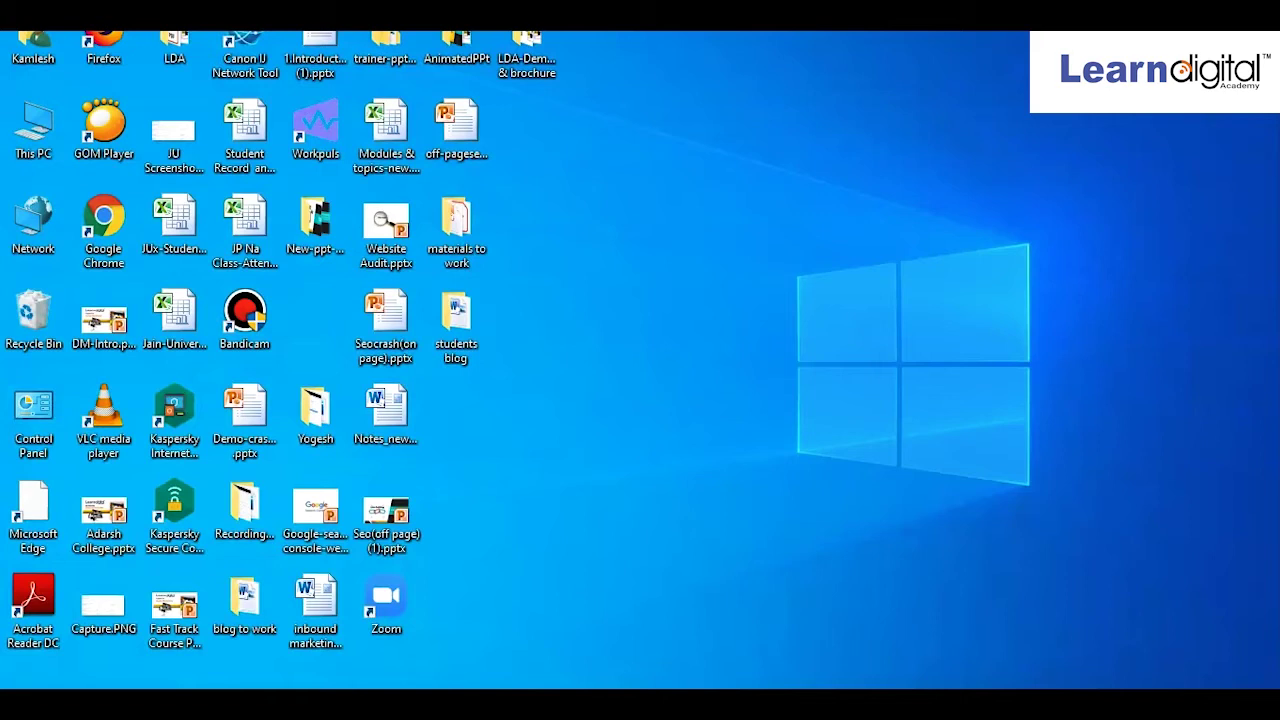
Step: Launch Zoom Cloud Meetings from its shortcut on the Windows desktop
left_click(390, 620)
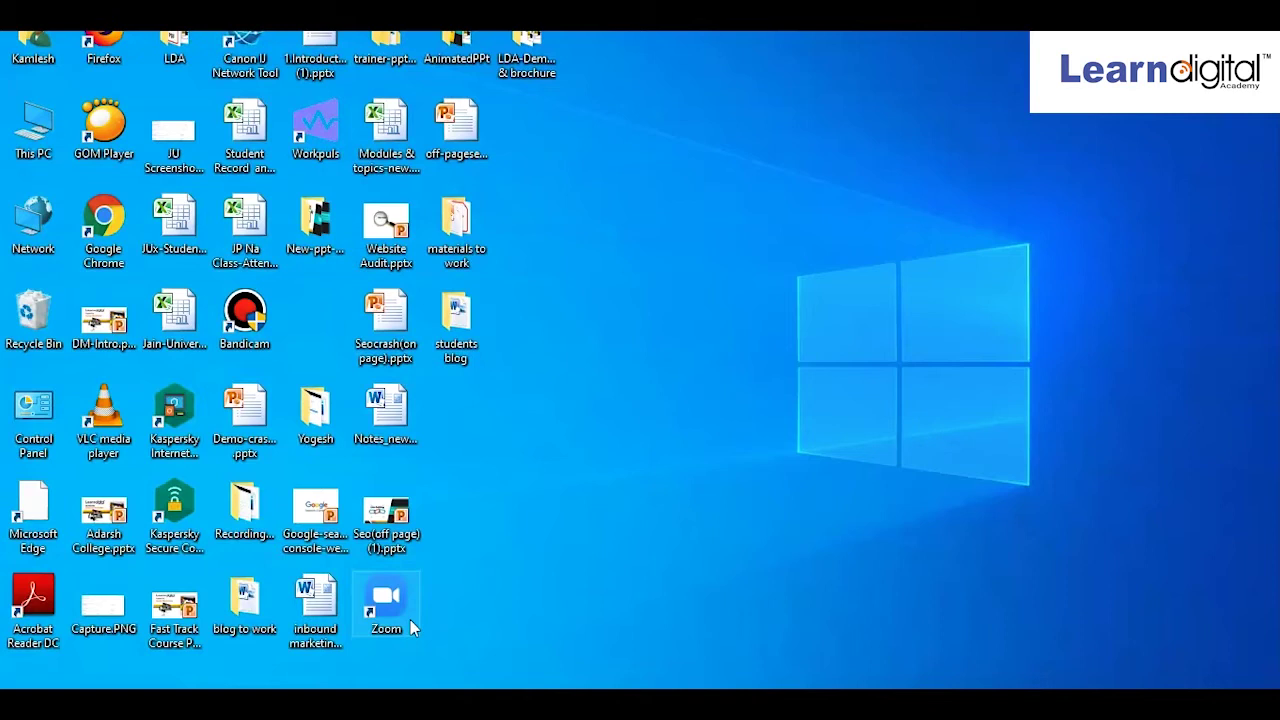
mouse_move(410, 620)
left_mouse_down()
mouse_move(385, 614)
mouse_move(412, 530)
mouse_move(364, 612)
left_mouse_up()
left_click(378, 606)
left_click(392, 593)
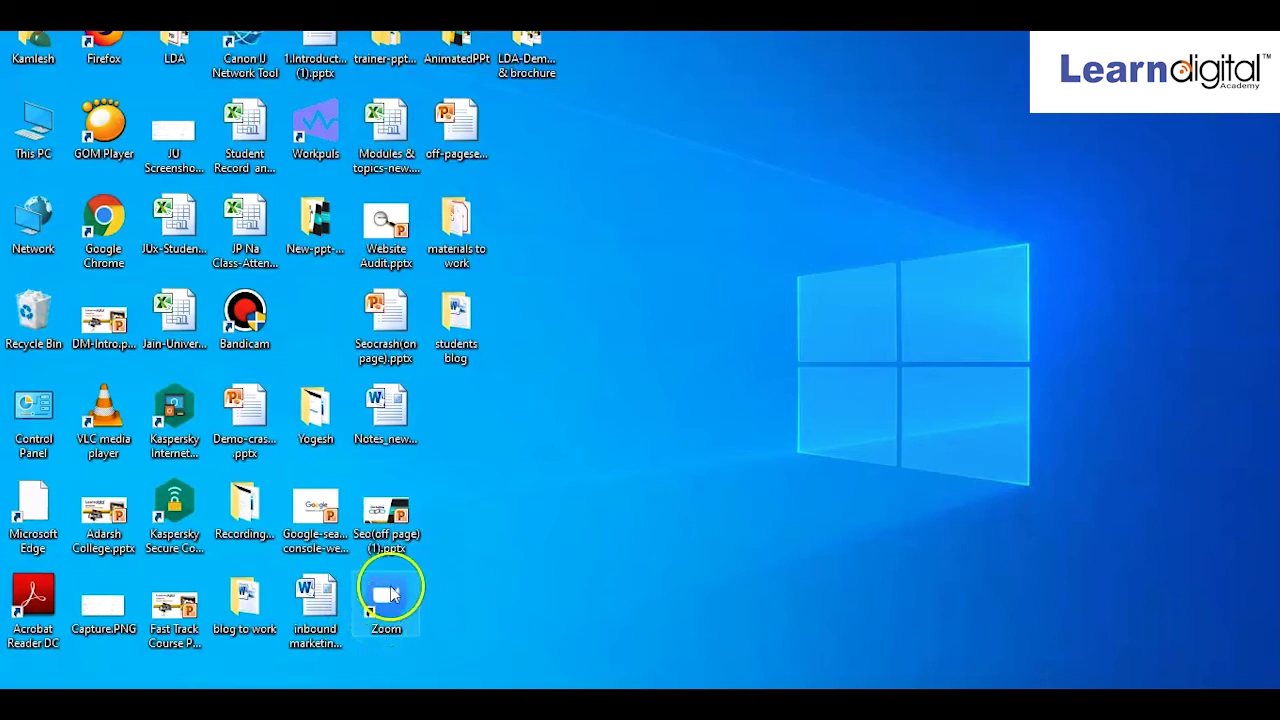
Step: Bring up Zoom's Sign In form and fill in the account e-mail and password
left_click(391, 605)
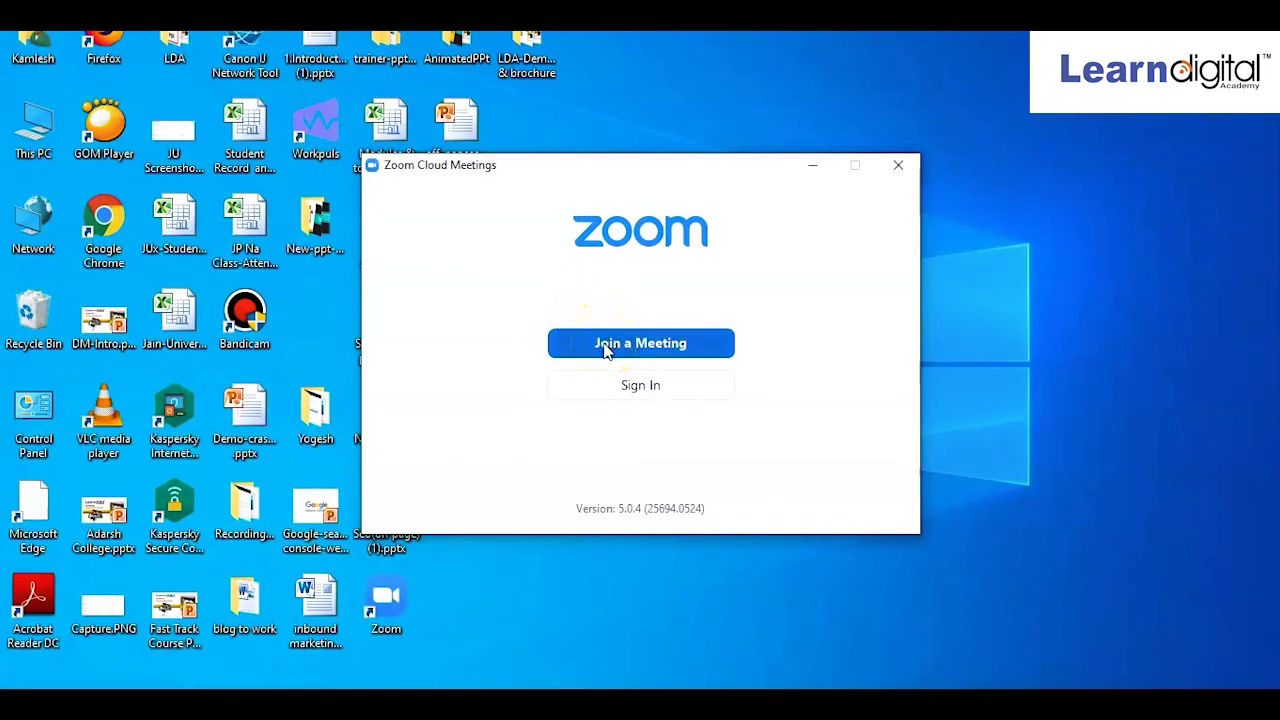
left_click(628, 396)
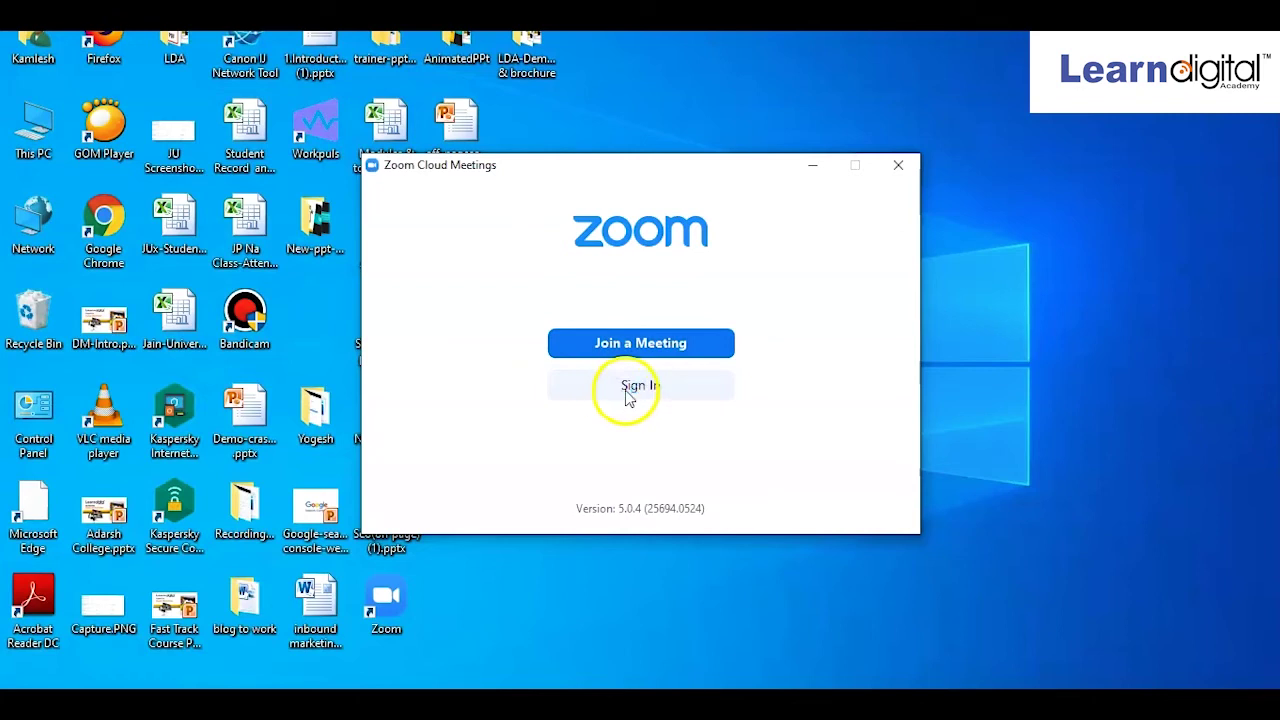
left_click(627, 393)
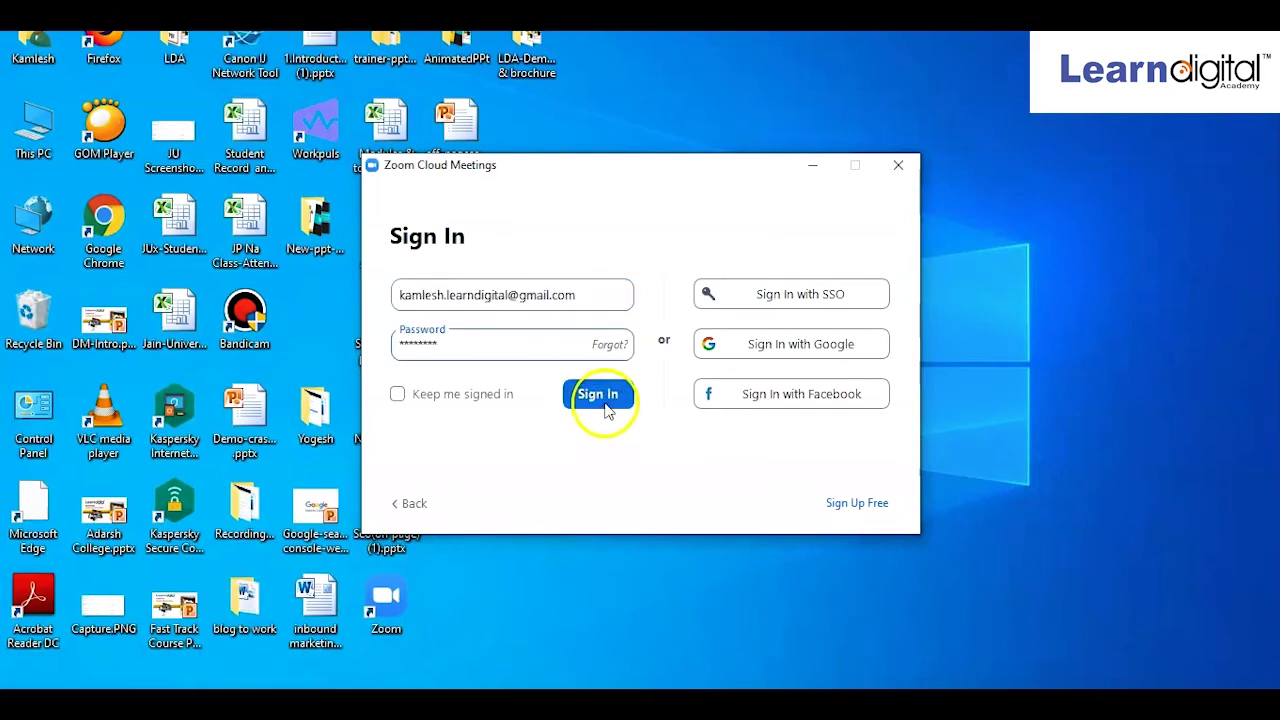
Step: Submit the sign-in, then review New Meeting, Join, Schedule and Share screen on Home
left_click(605, 405)
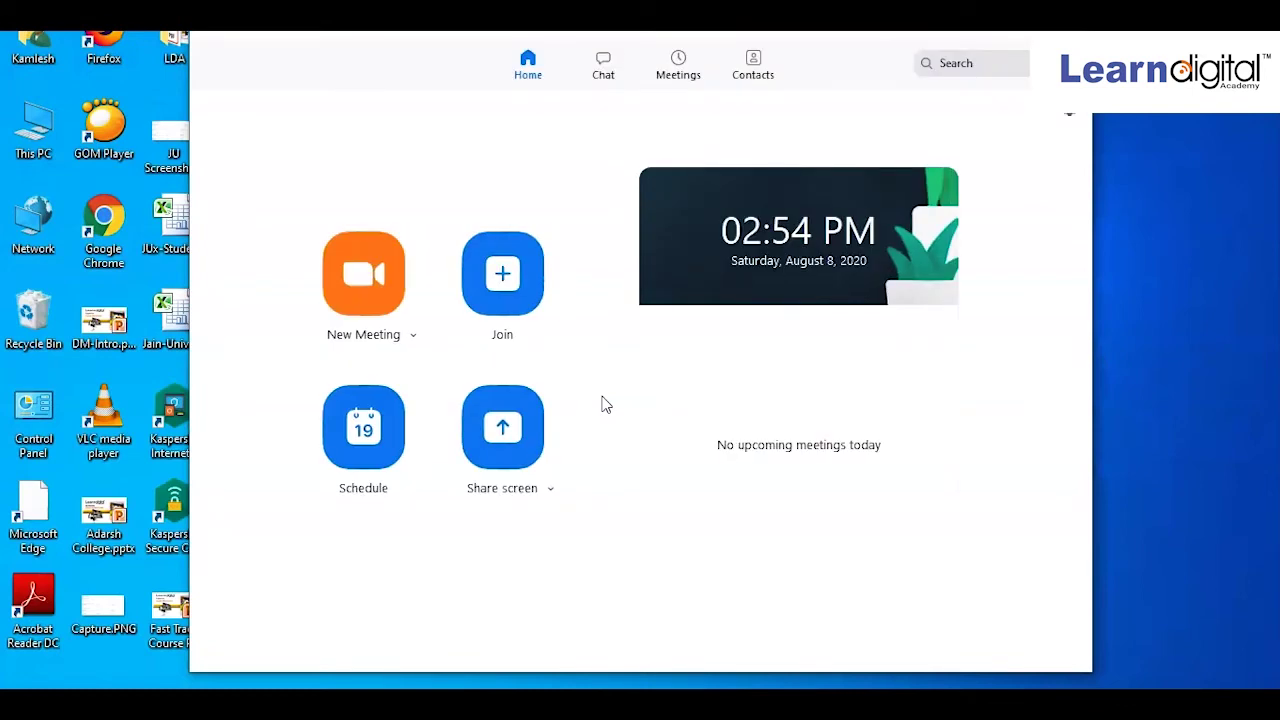
left_click(380, 303)
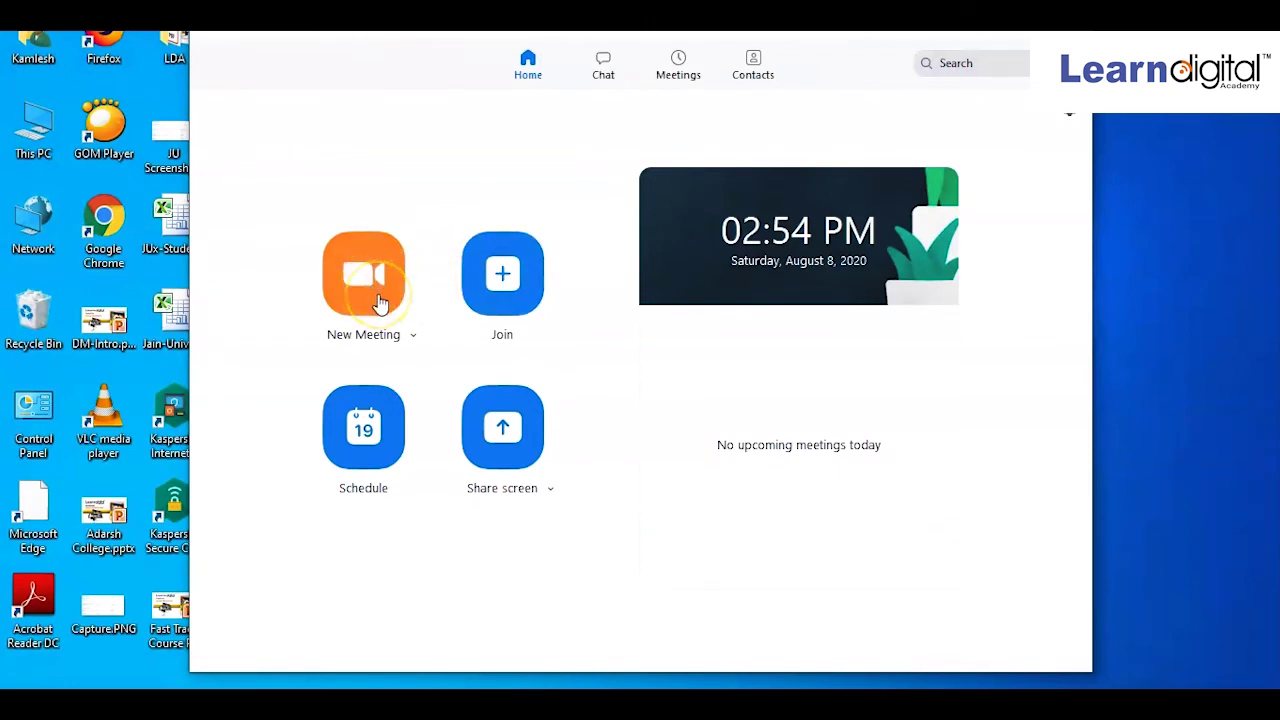
left_click(377, 301)
left_click(505, 282)
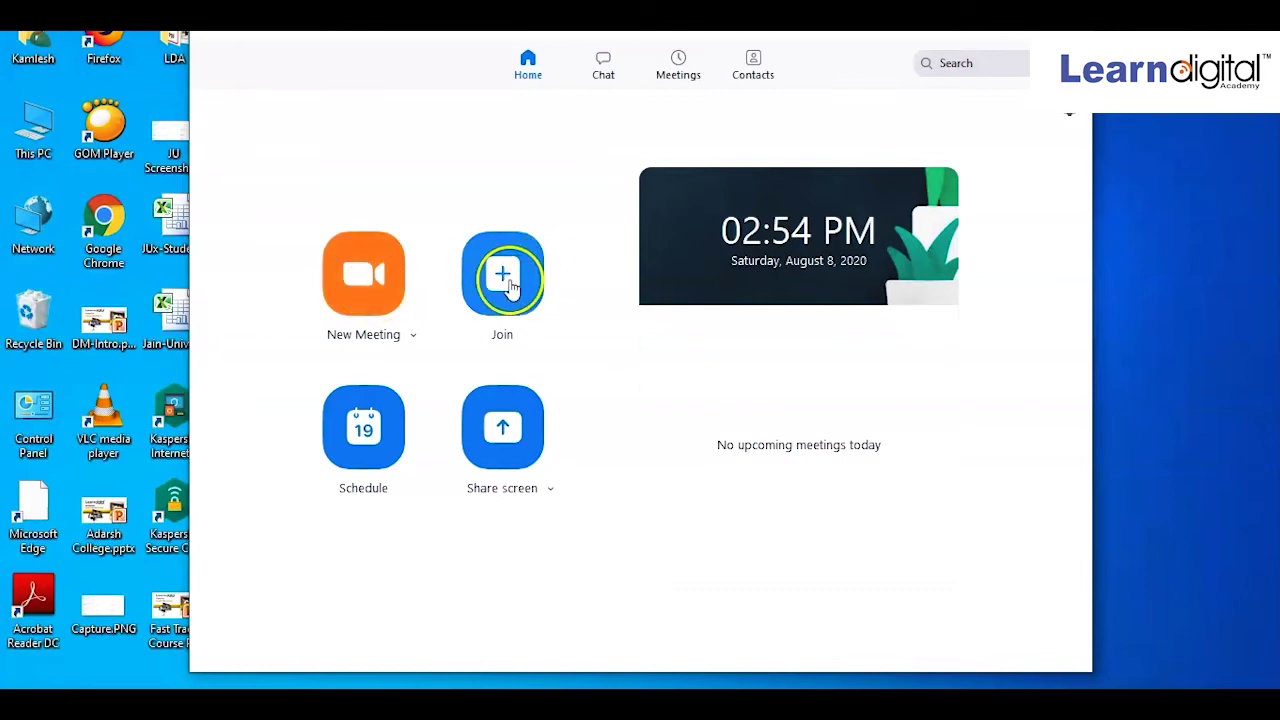
left_click(368, 460)
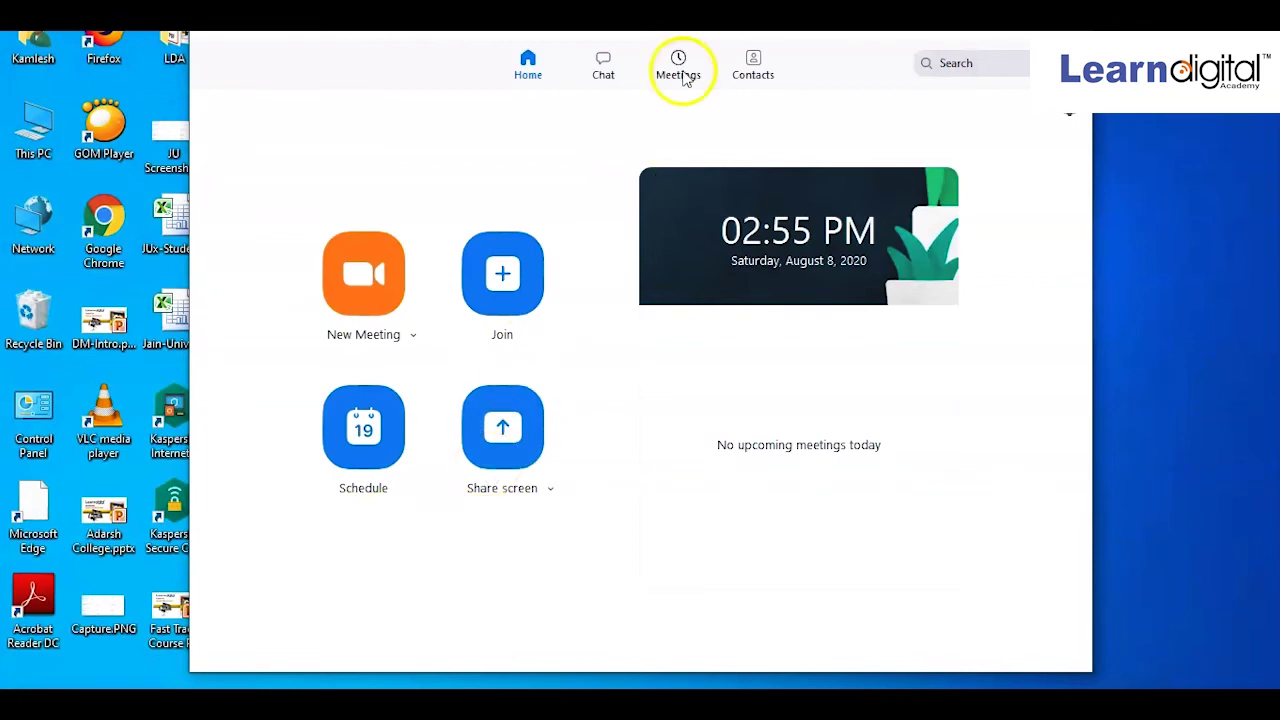
Step: On Contacts, start Add a Contact, then close the dialog without adding anyone
left_click(753, 62)
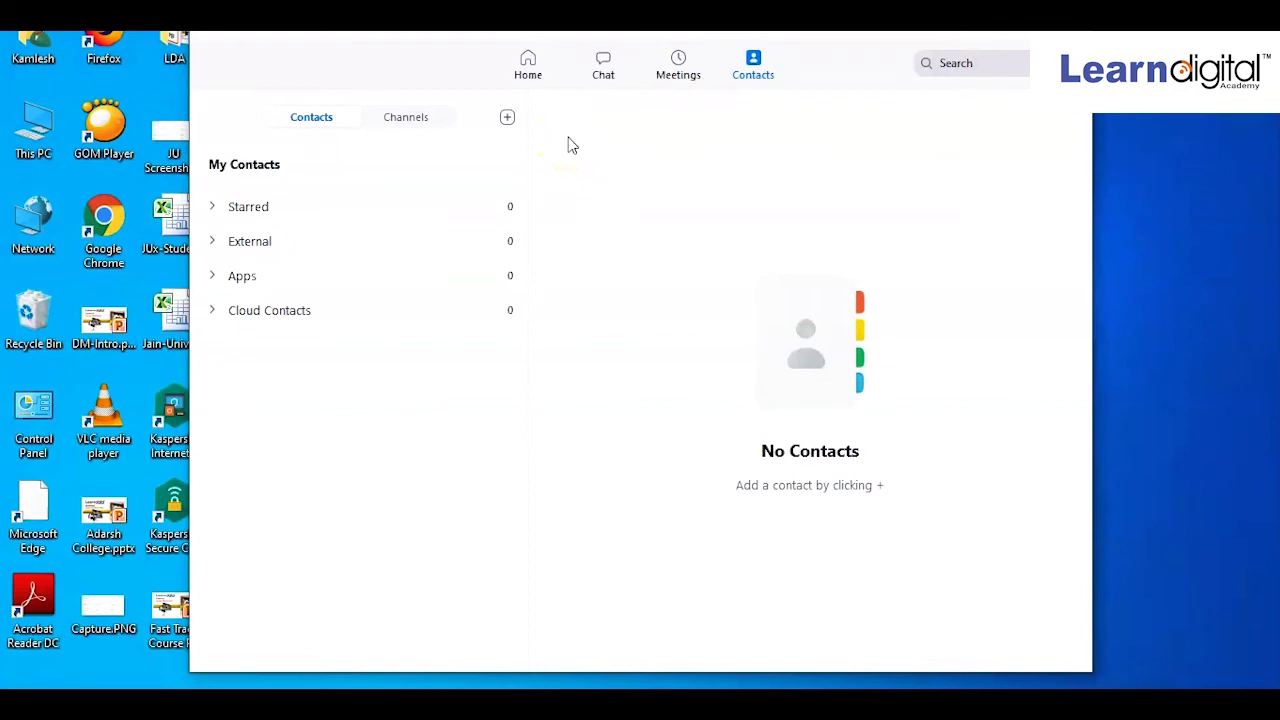
left_click(507, 122)
left_click(437, 150)
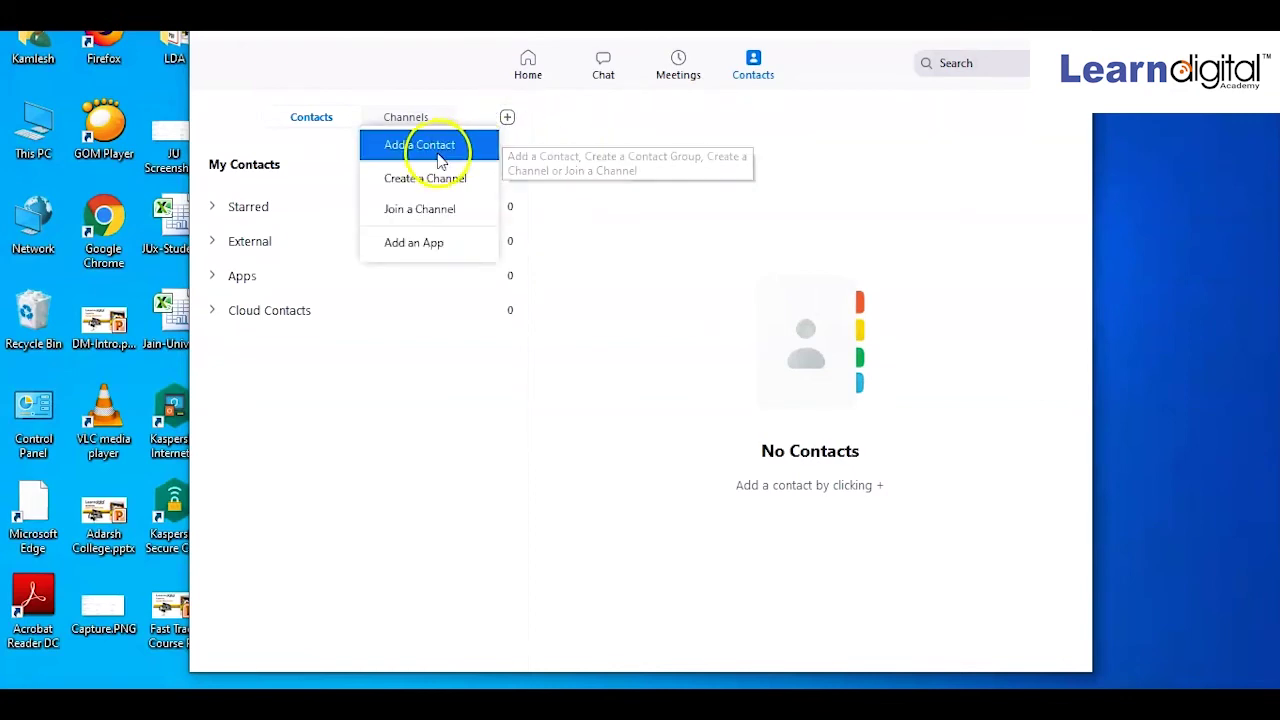
left_click(557, 365)
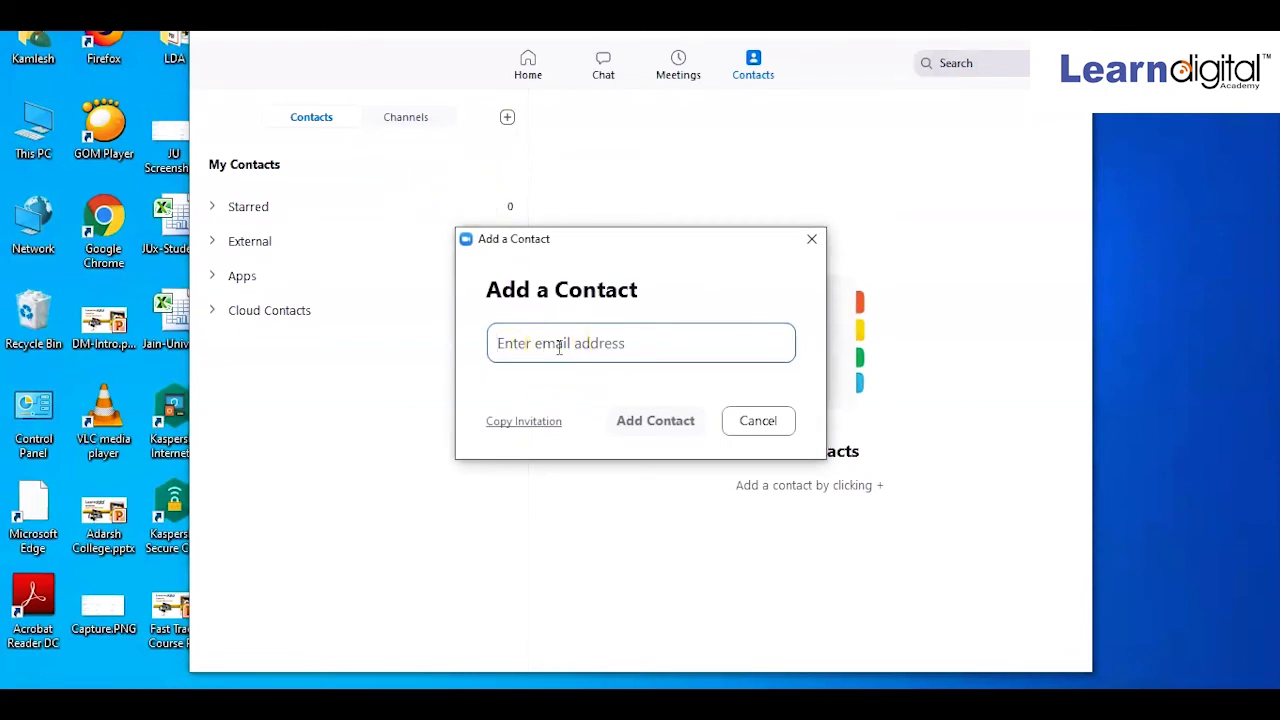
left_click(812, 240)
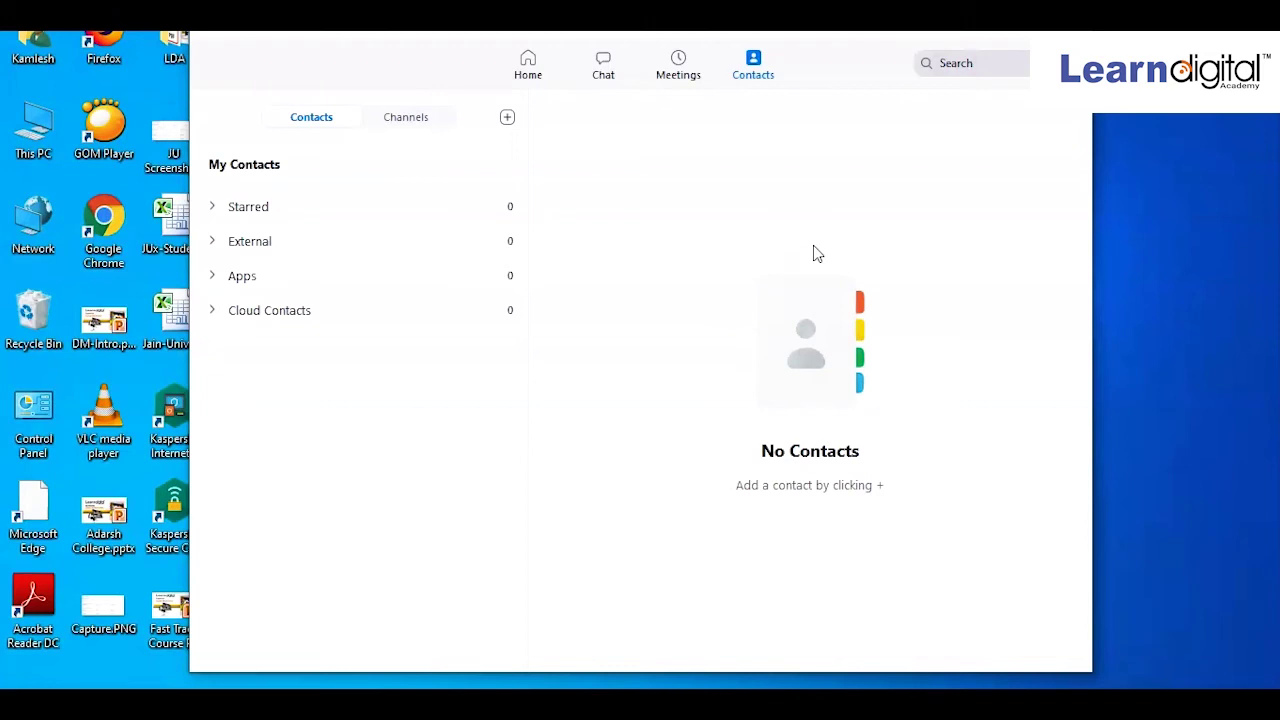
Step: Copy the Personal Meeting ID invitation from the Meetings page, then view the empty Chat page
left_click(680, 78)
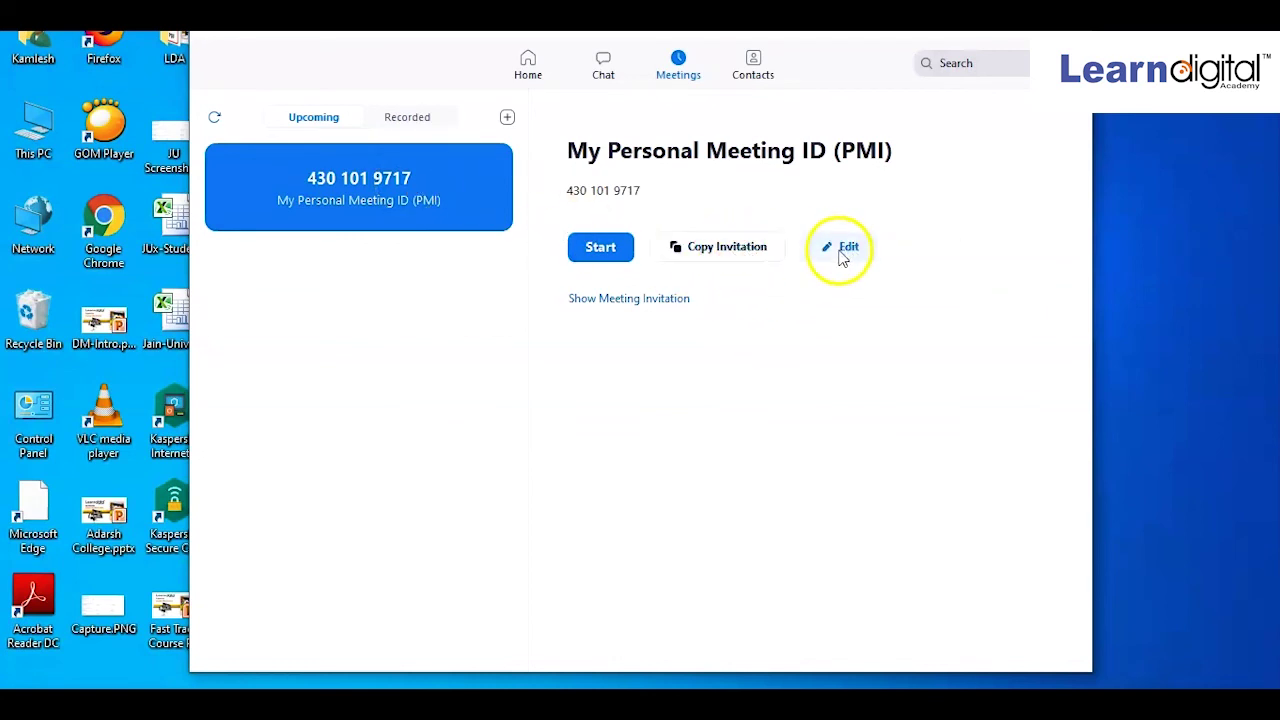
left_click(738, 262)
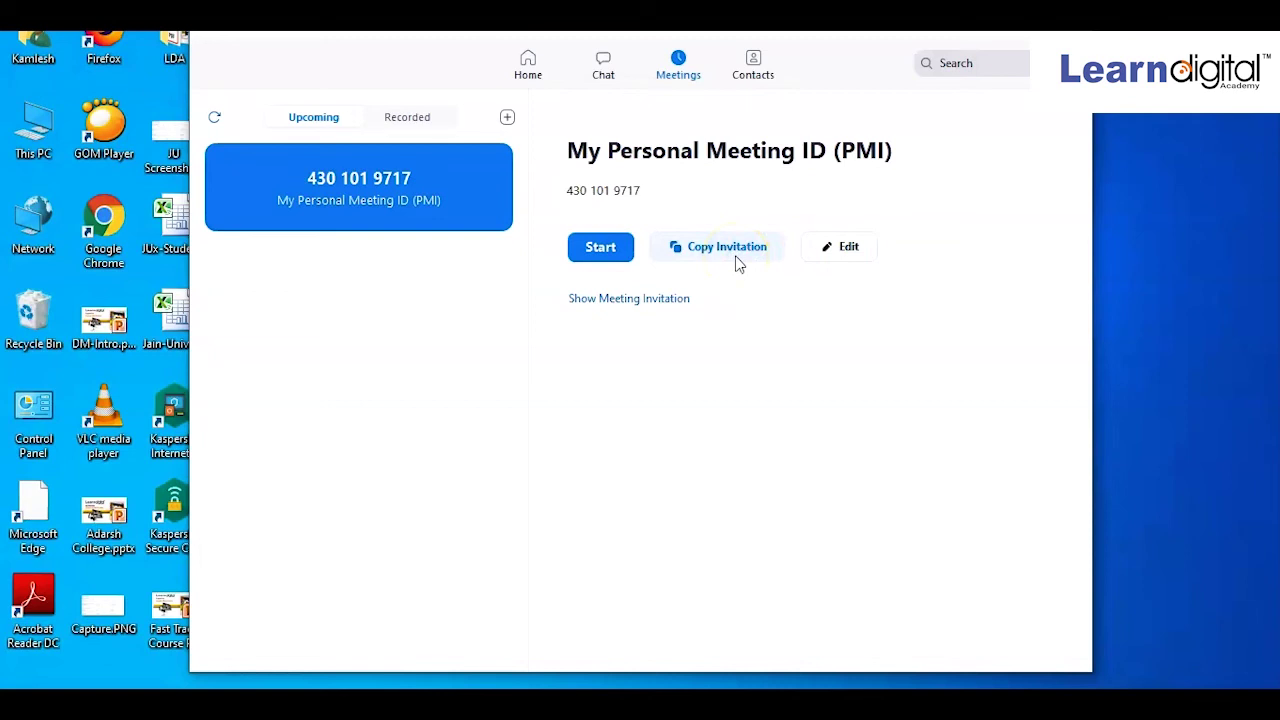
left_click(603, 68)
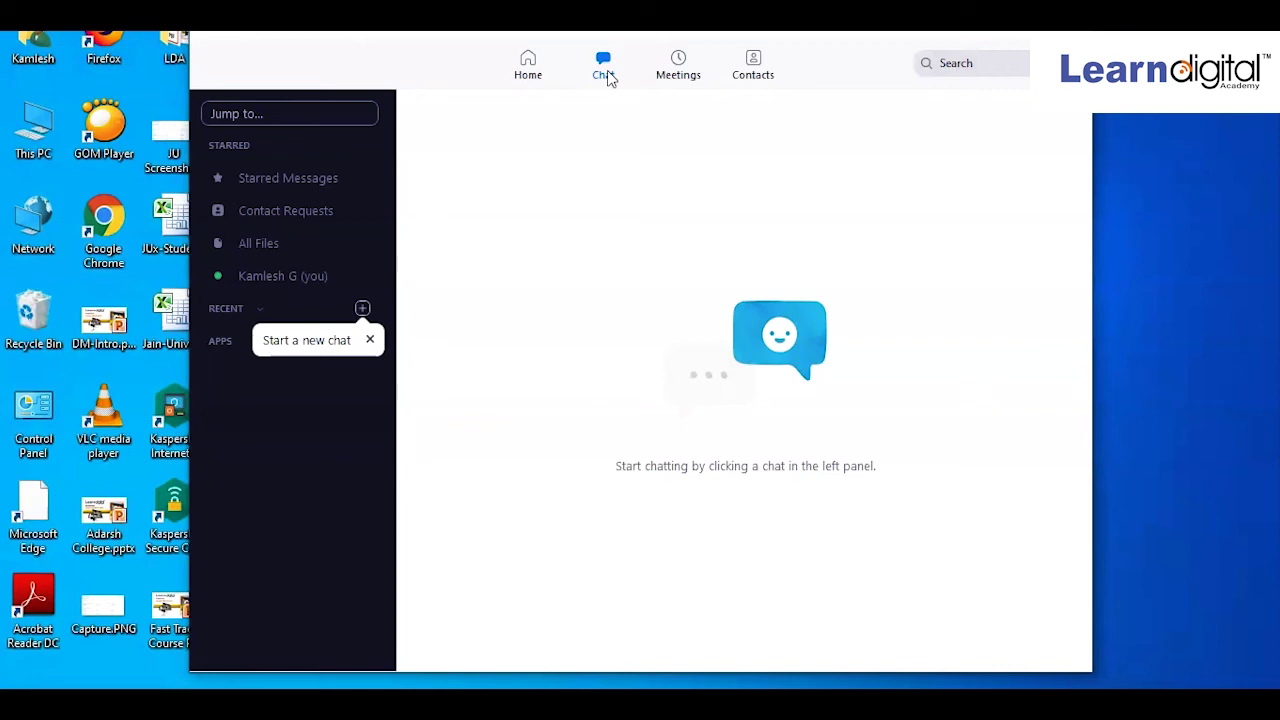
Step: Return to the Home page and point at the New Meeting button
left_click(528, 62)
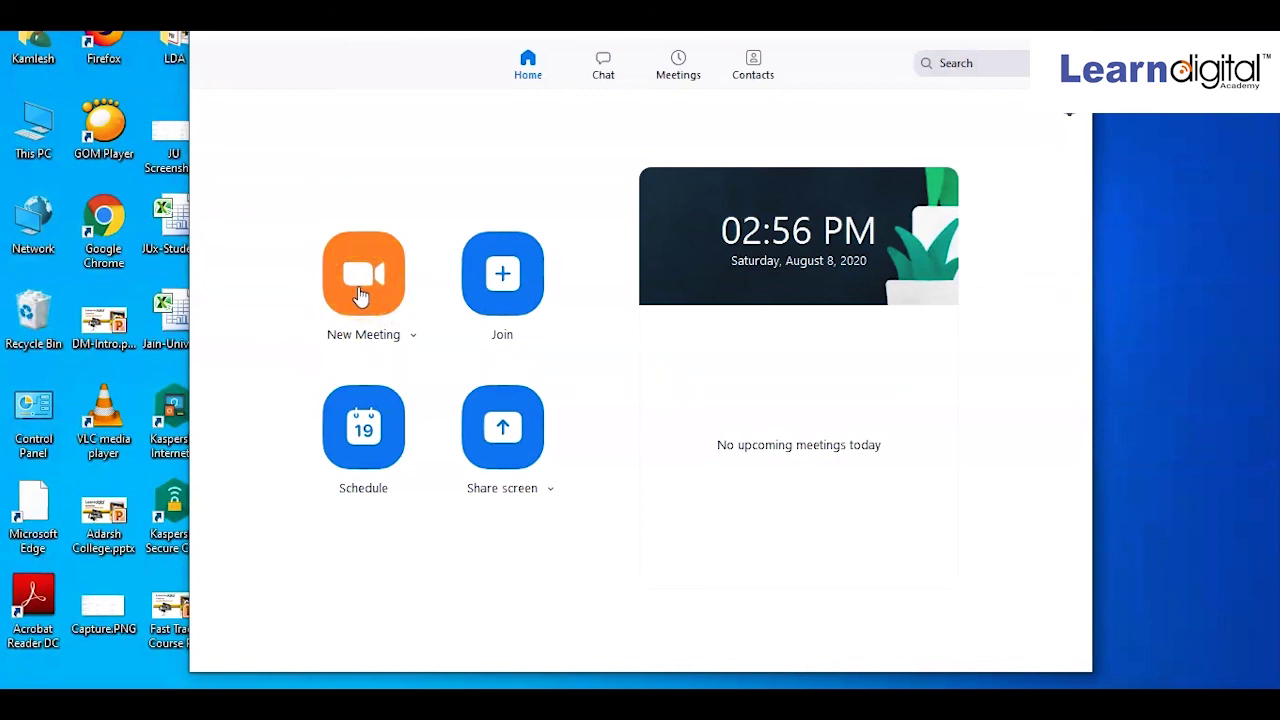
left_click(350, 312)
left_click(364, 308)
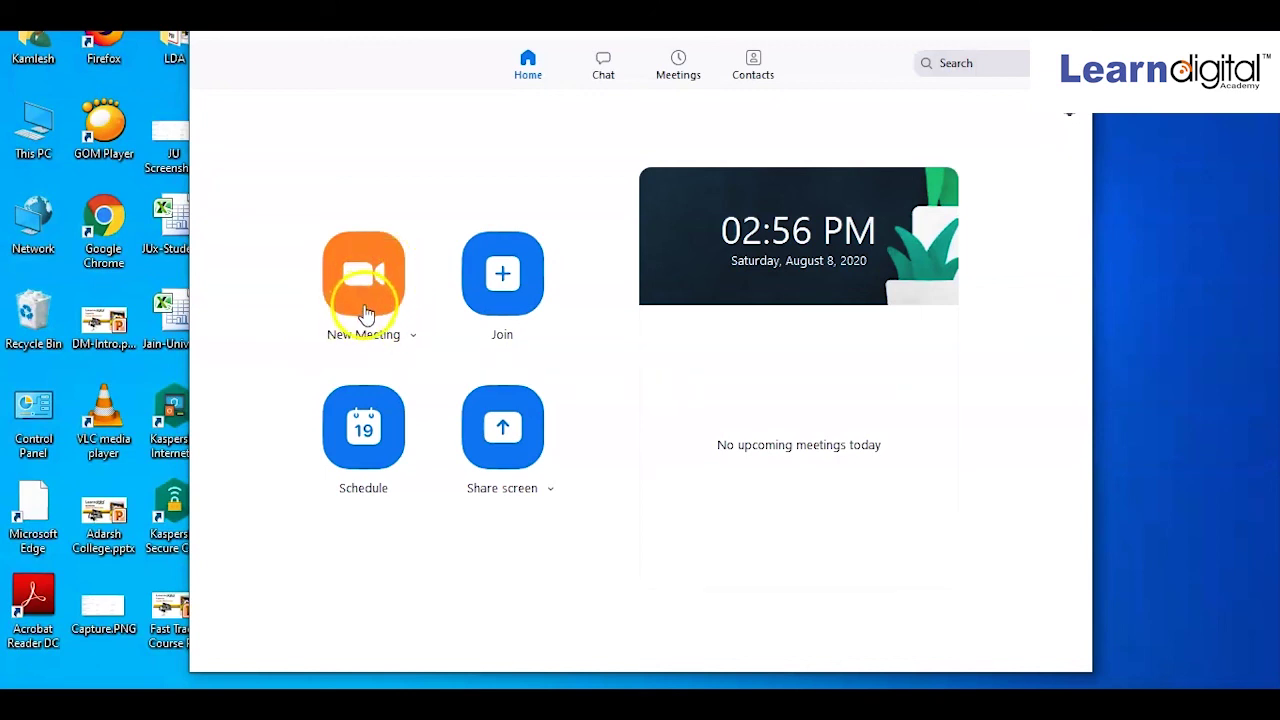